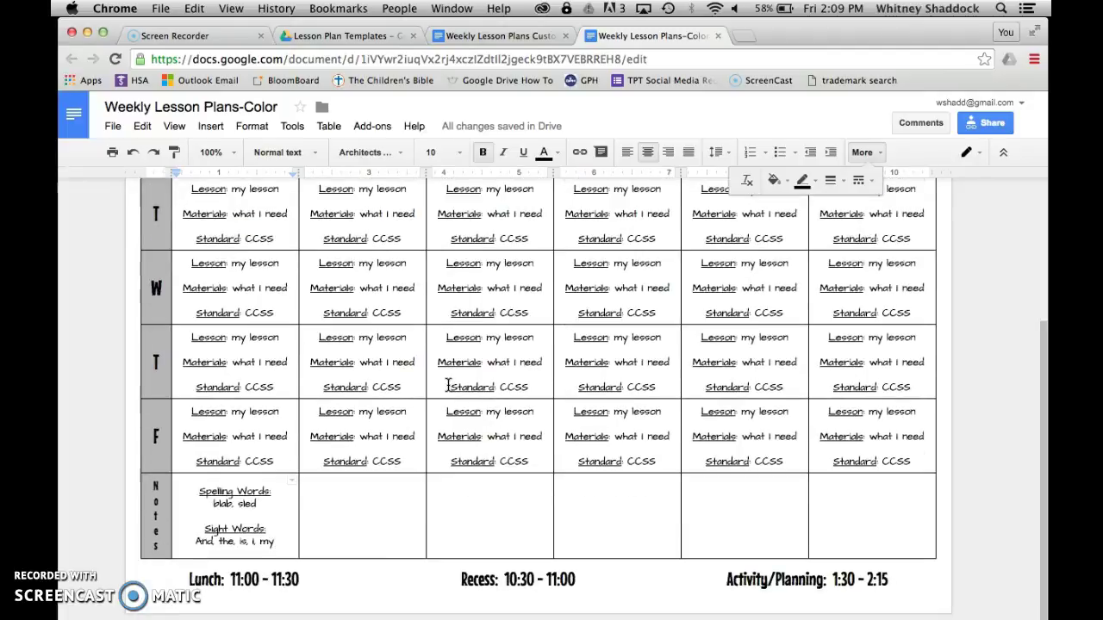
Replace the sample spelling words (blab, sled) and the sight-words line in the Notes cell with 'words'
{"action": "left_click_drag", "start_coordinate": [216, 503], "coordinate": [256, 508]}
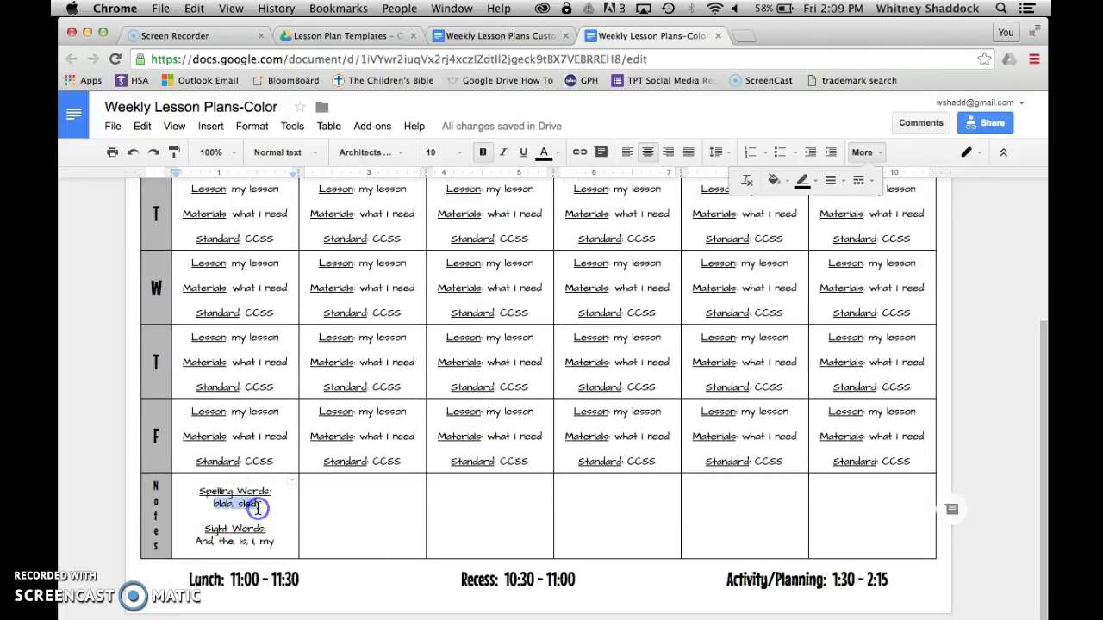
{"action": "key", "text": "BackSpace"}
{"action": "type", "text": "words"}
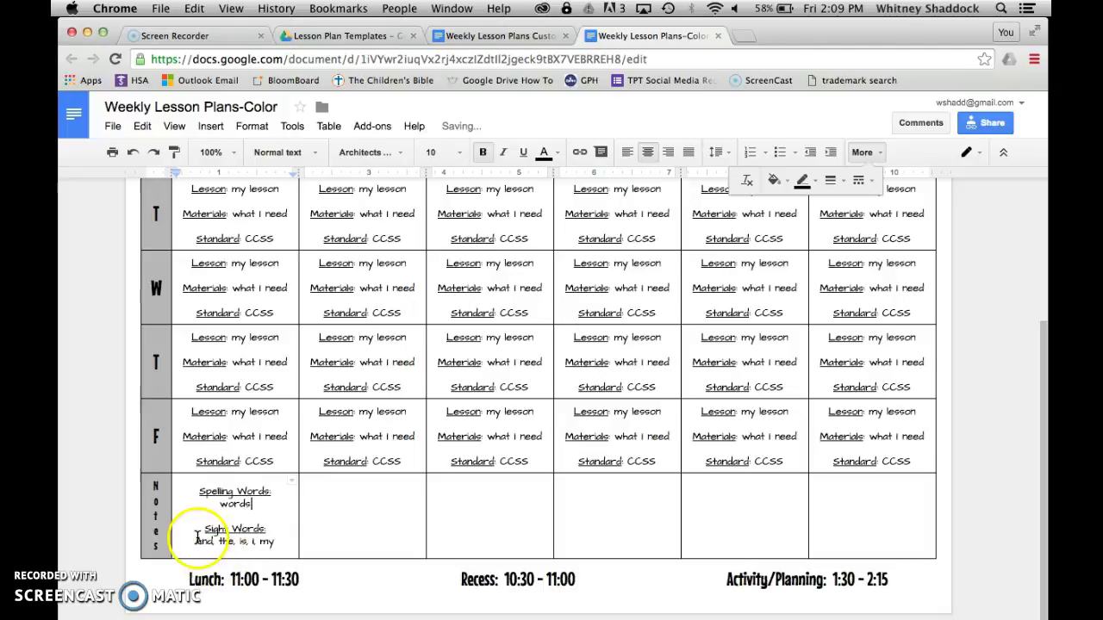
{"action": "left_click_drag", "start_coordinate": [196, 541], "coordinate": [275, 542]}
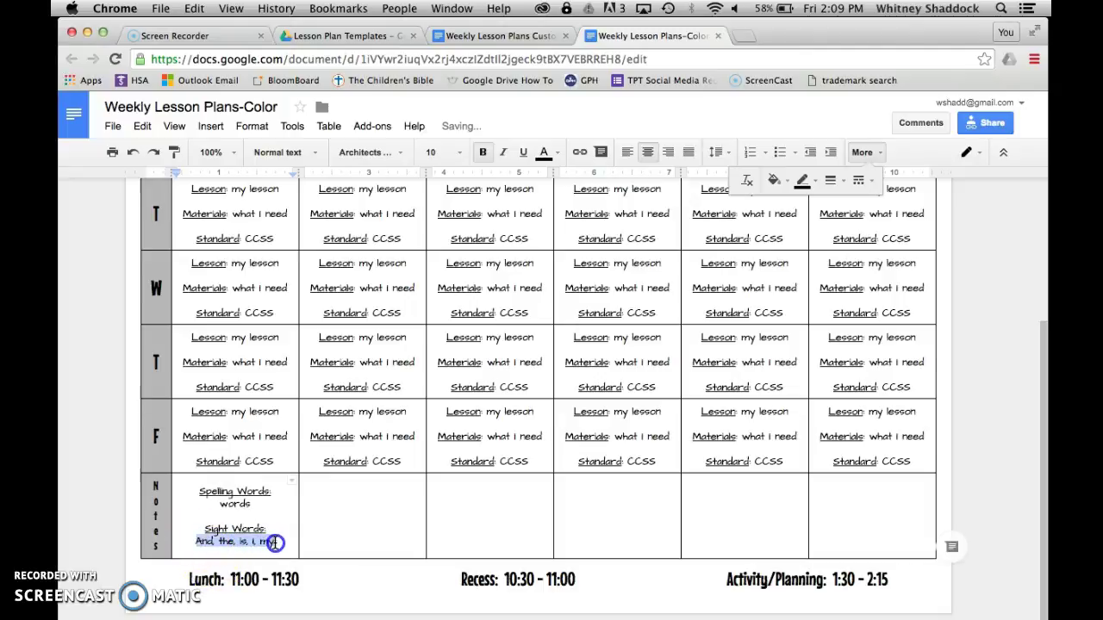
{"action": "type", "text": "words"}
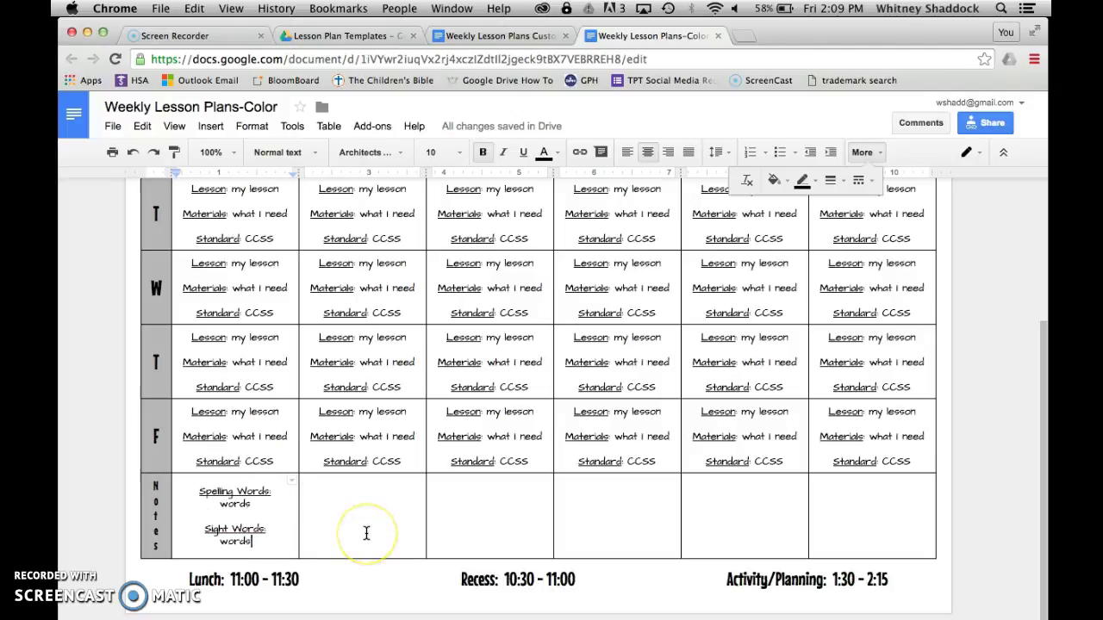
{"action": "scroll", "coordinate": [362, 375], "scroll_direction": "up", "scroll_amount": 5}
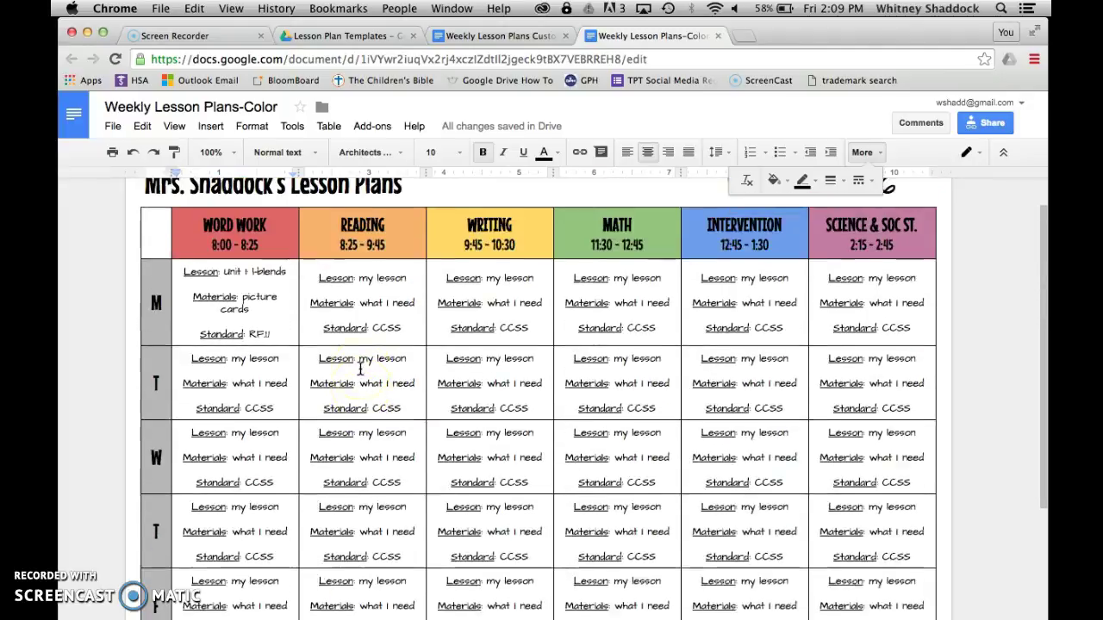
{"action": "scroll", "coordinate": [360, 369], "scroll_direction": "up", "scroll_amount": 1}
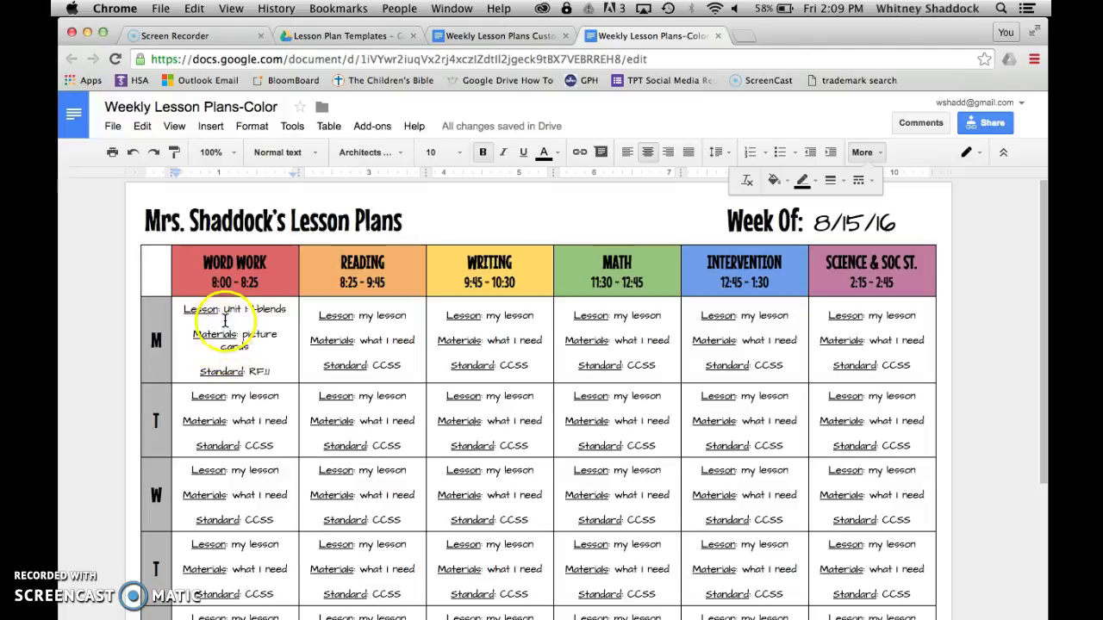
Make a copy of the template named 'Weekly Lesson Plans-8.15.16'
{"action": "left_click", "coordinate": [113, 127]}
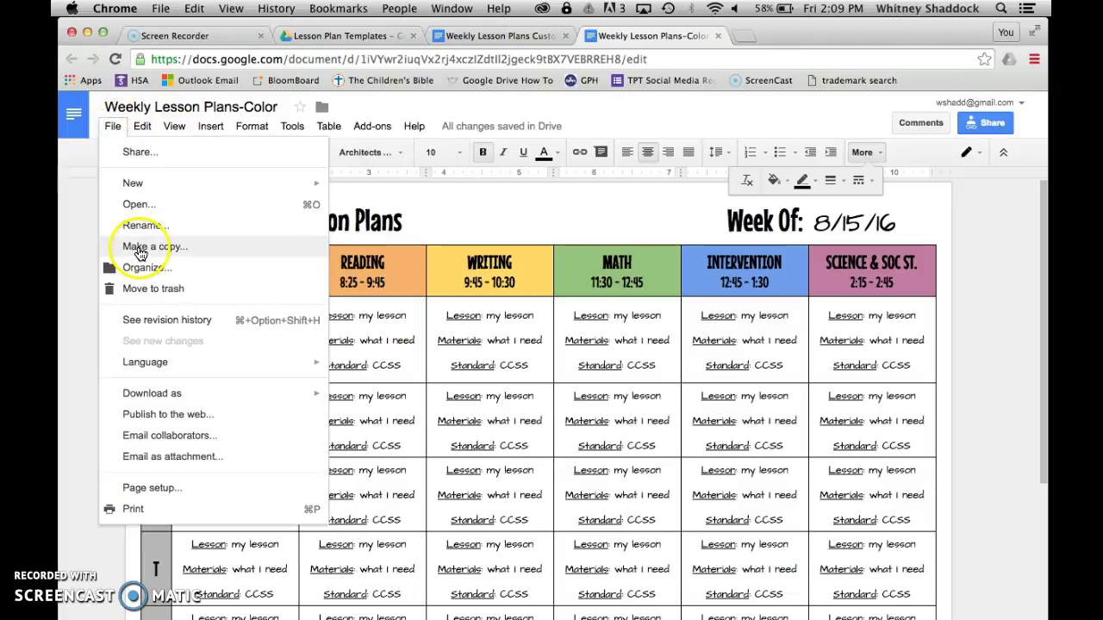
{"action": "left_click", "coordinate": [142, 247]}
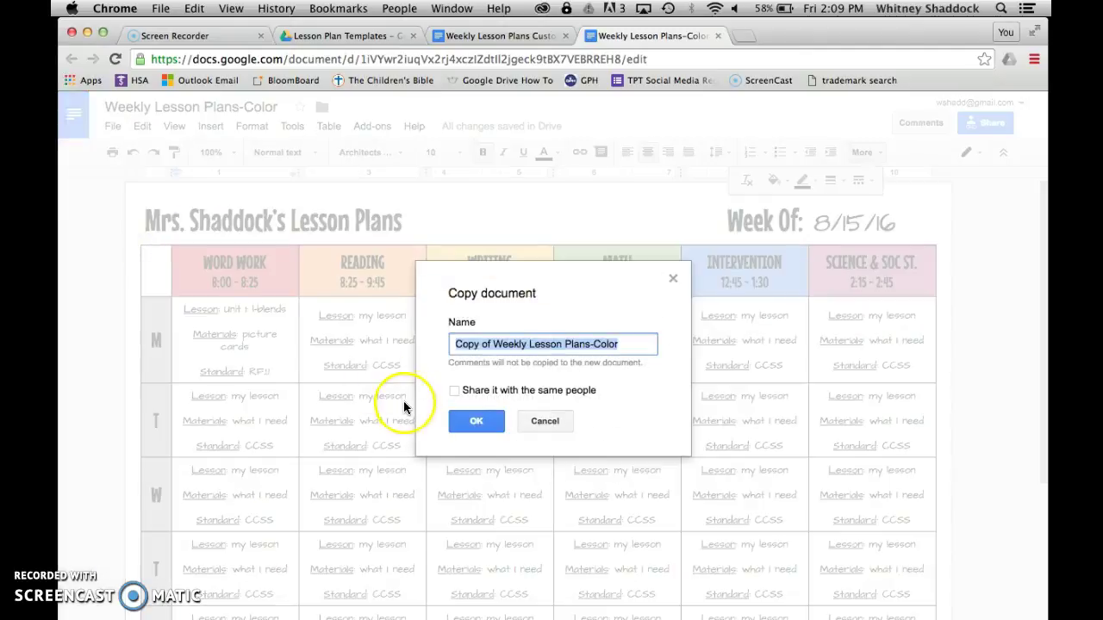
{"action": "left_click", "coordinate": [493, 343]}
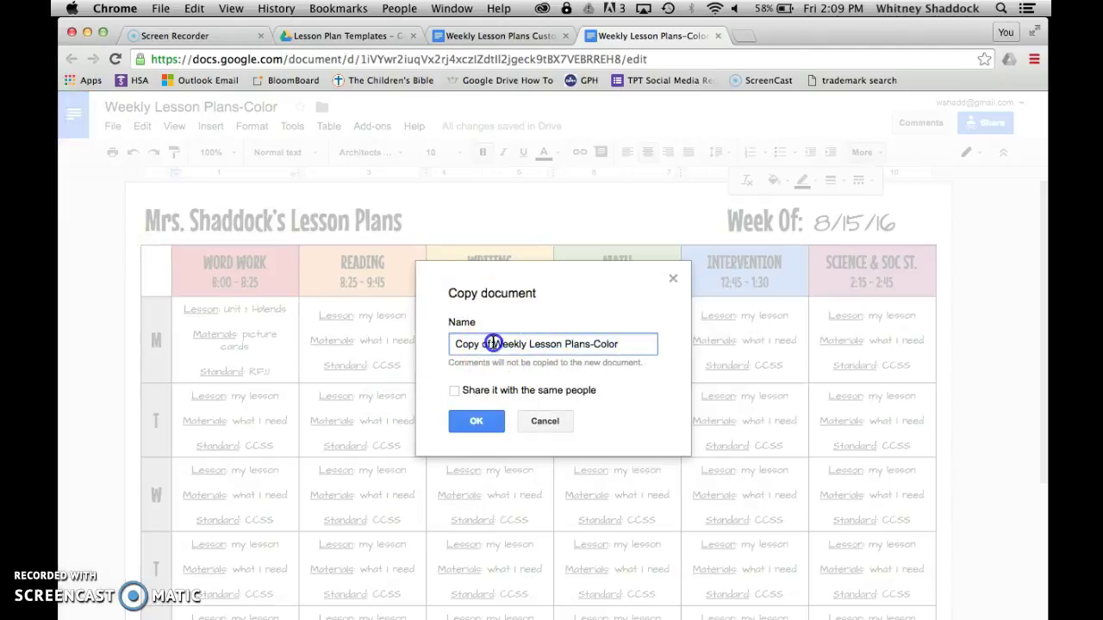
{"action": "left_click_drag", "start_coordinate": [493, 343], "coordinate": [423, 342]}
{"action": "key", "text": "BackSpace"}
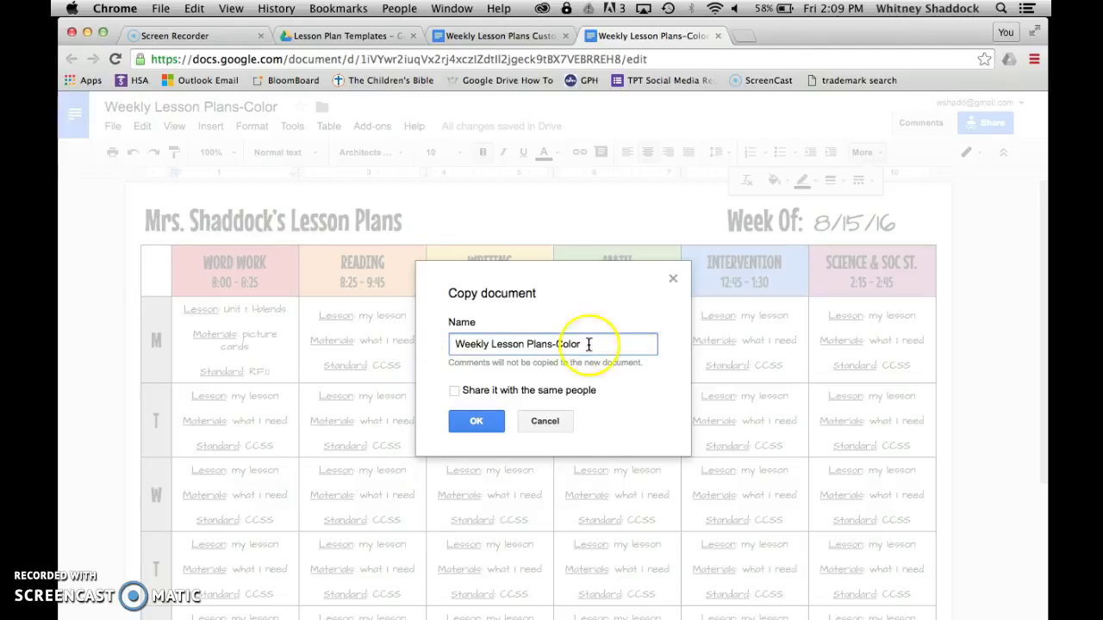
{"action": "left_click", "coordinate": [585, 344]}
{"action": "key", "text": "BackSpace"}
{"action": "key", "text": "BackSpace"}
{"action": "key", "text": "BackSpace"}
{"action": "key", "text": "BackSpace"}
{"action": "left_click", "coordinate": [477, 421]}
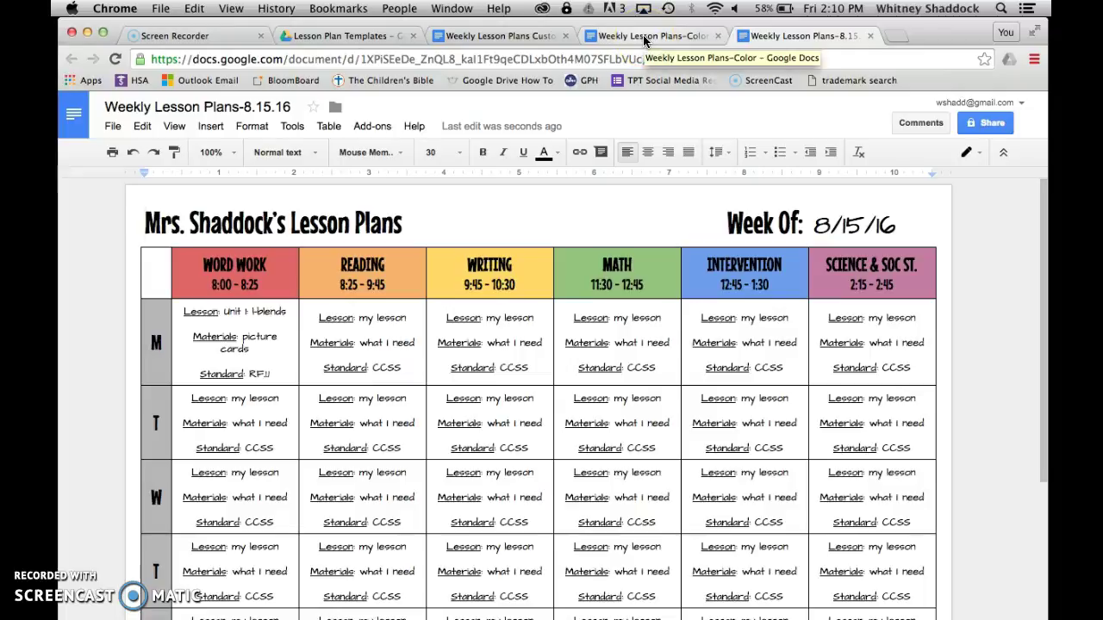
{"action": "left_click", "coordinate": [644, 36]}
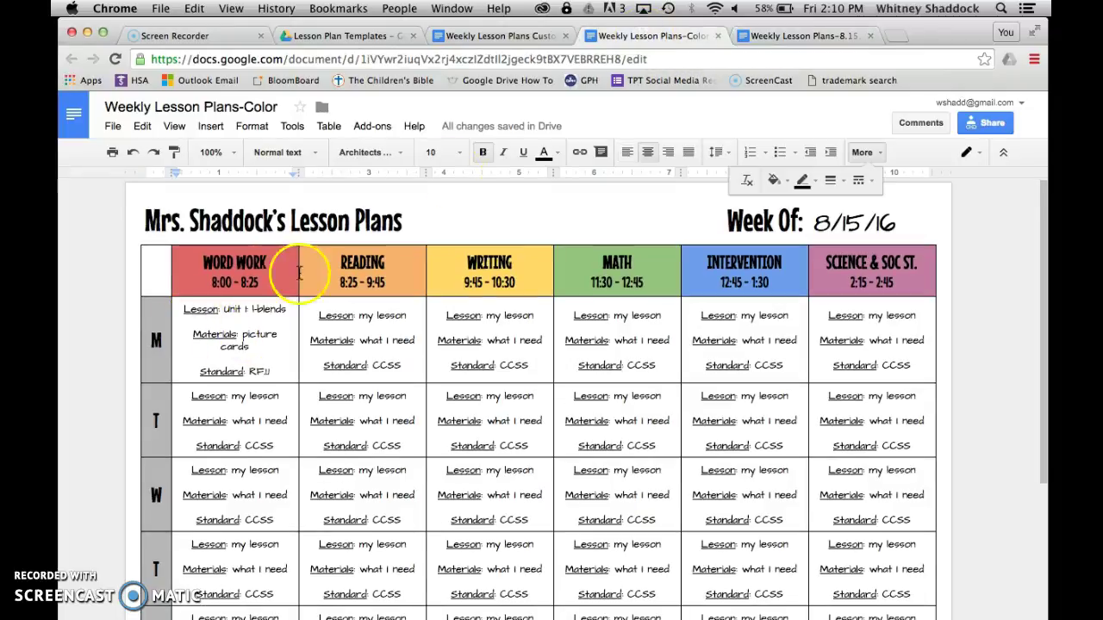
{"action": "left_click", "coordinate": [770, 37]}
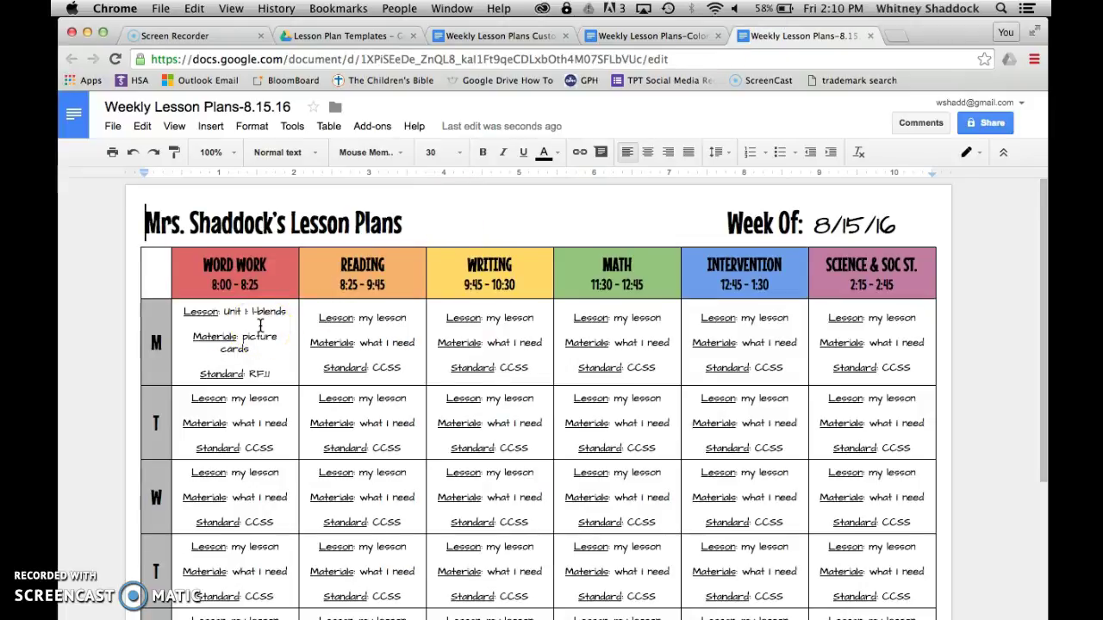
{"action": "left_click", "coordinate": [111, 128]}
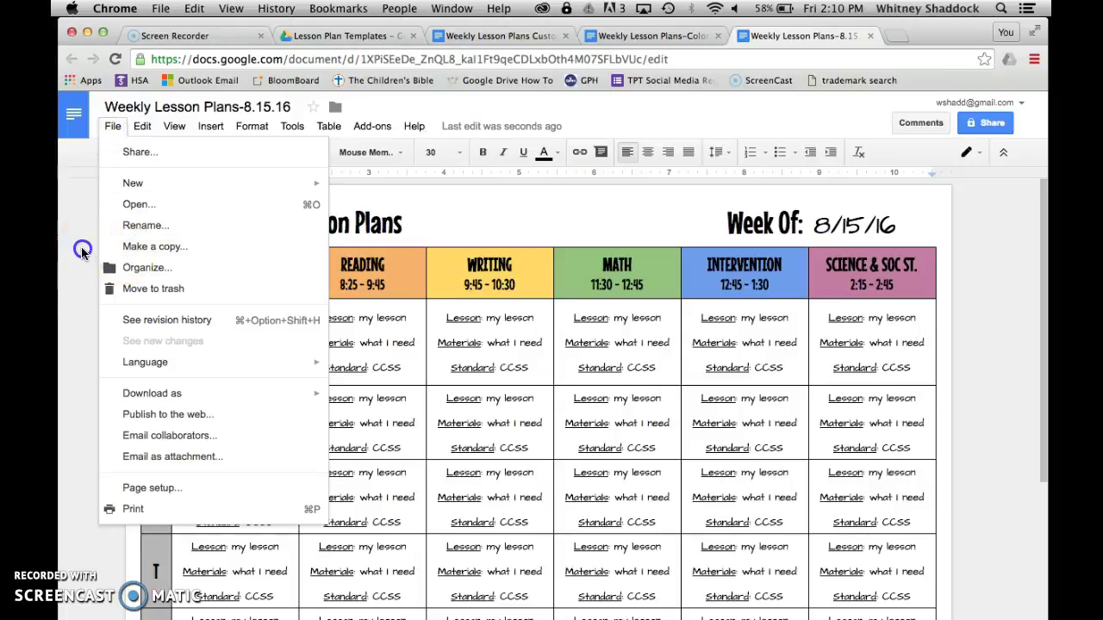
{"action": "left_click", "coordinate": [83, 251]}
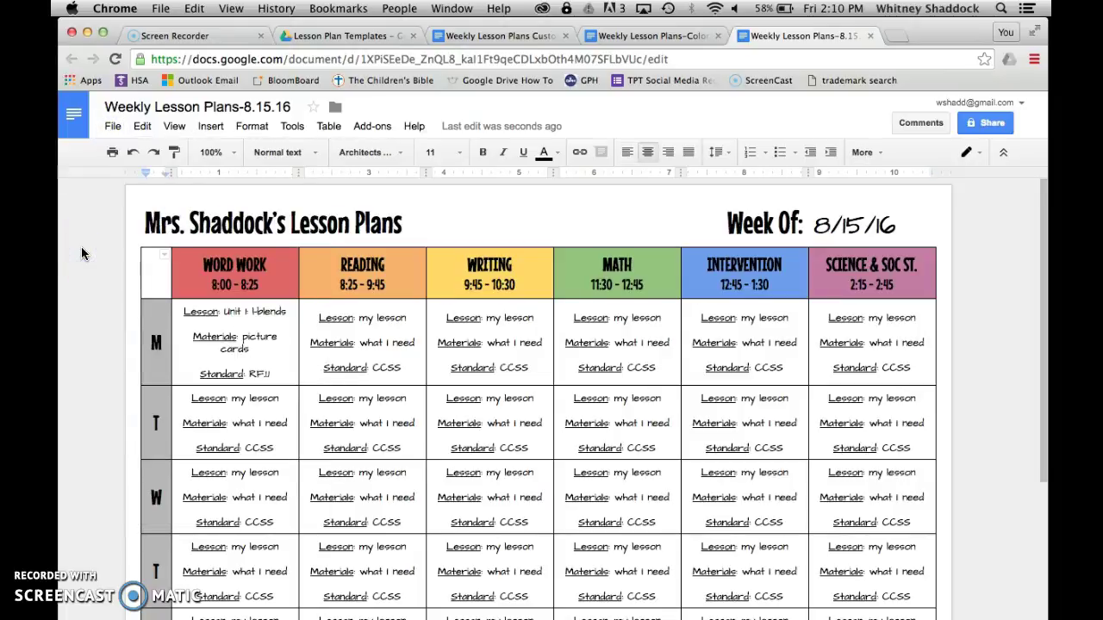
{"action": "left_click", "coordinate": [202, 316]}
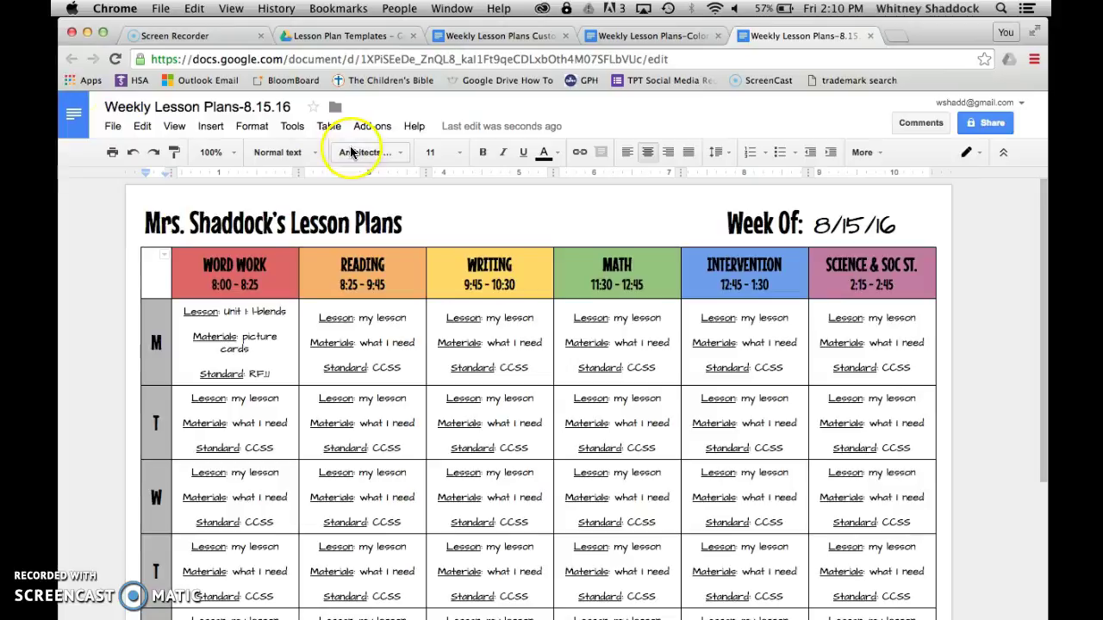
{"action": "left_click", "coordinate": [871, 37]}
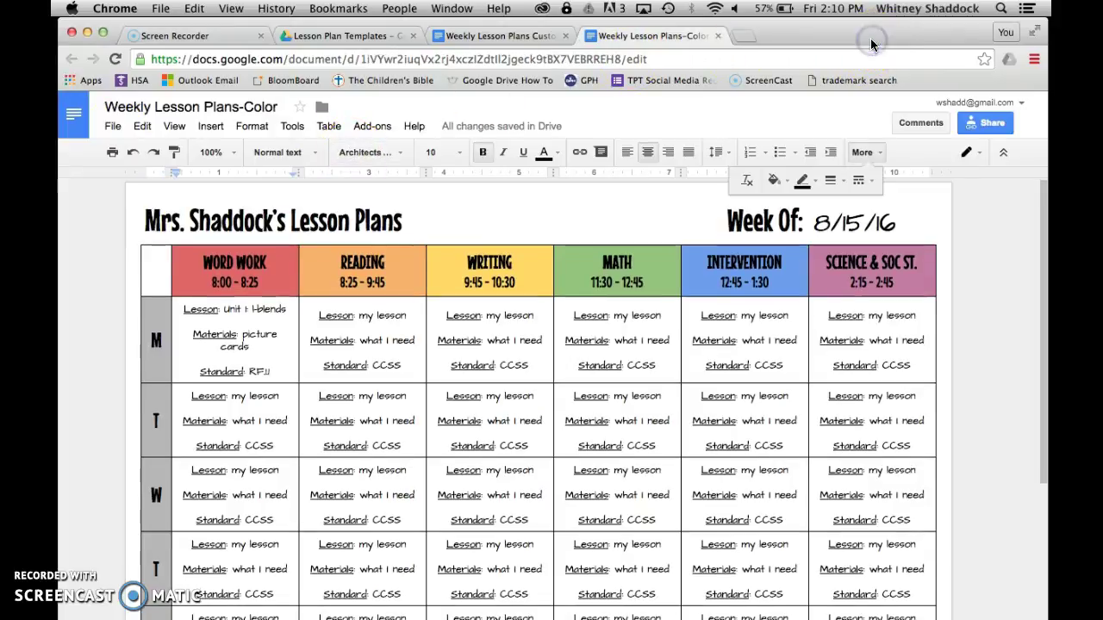
{"action": "left_click", "coordinate": [541, 37]}
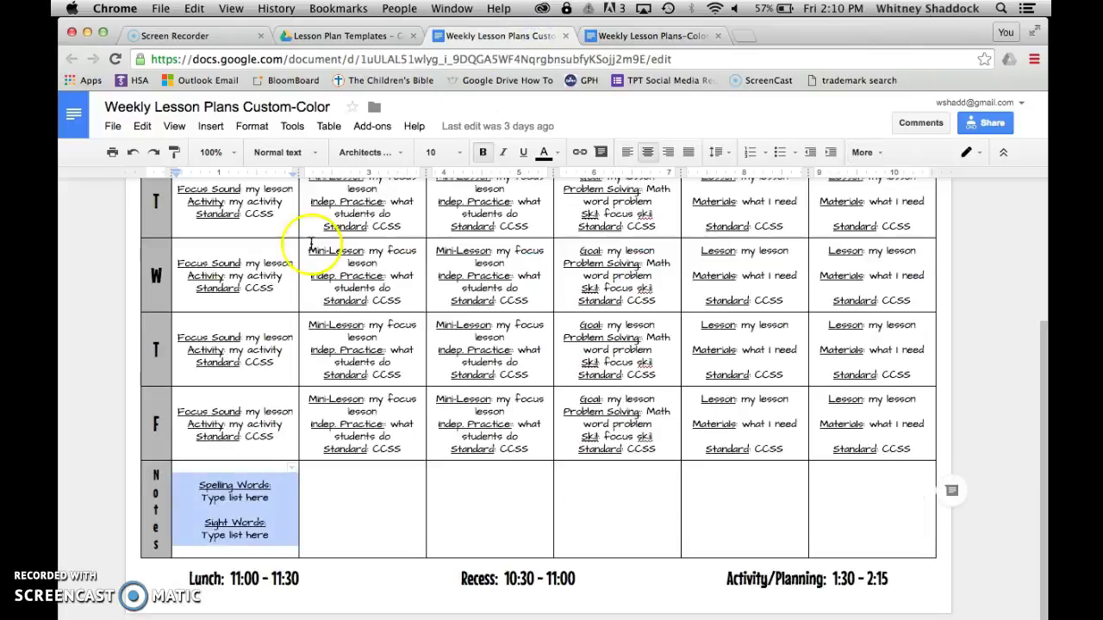
{"action": "left_click", "coordinate": [256, 444]}
{"action": "scroll", "coordinate": [256, 448], "scroll_direction": "up", "scroll_amount": 5}
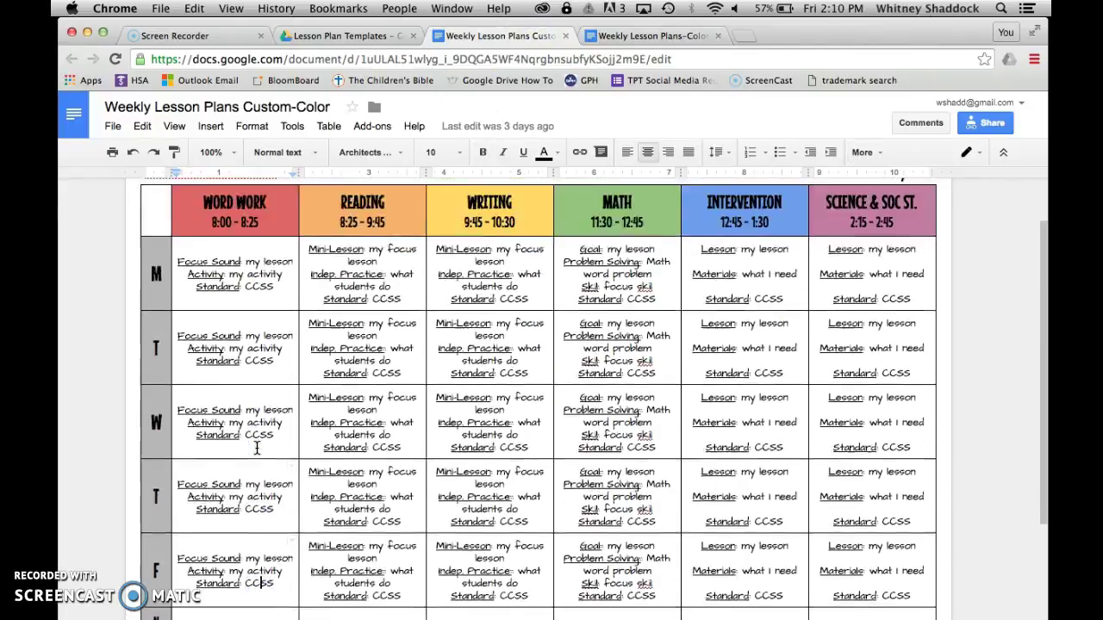
{"action": "left_click", "coordinate": [273, 321]}
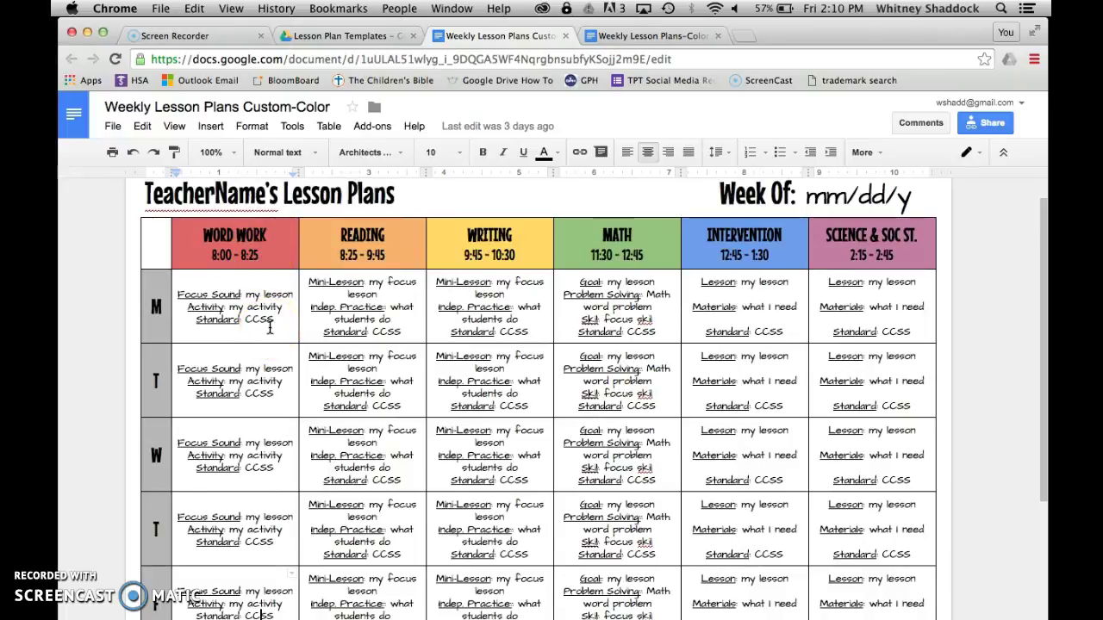
{"action": "left_click", "coordinate": [269, 326]}
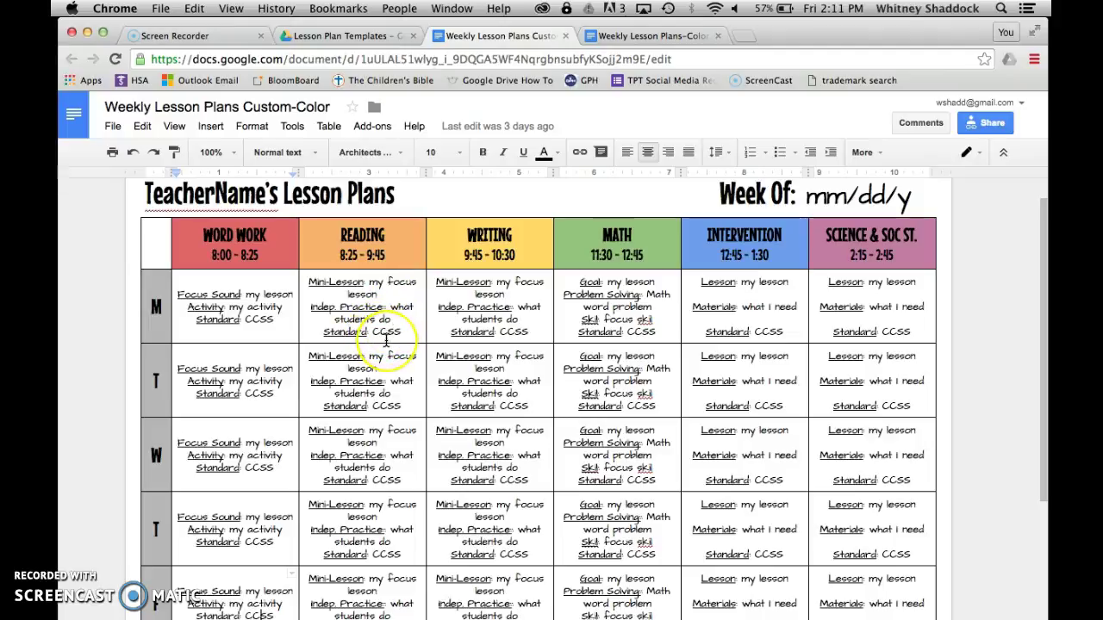
{"action": "scroll", "coordinate": [385, 342], "scroll_direction": "down", "scroll_amount": 5}
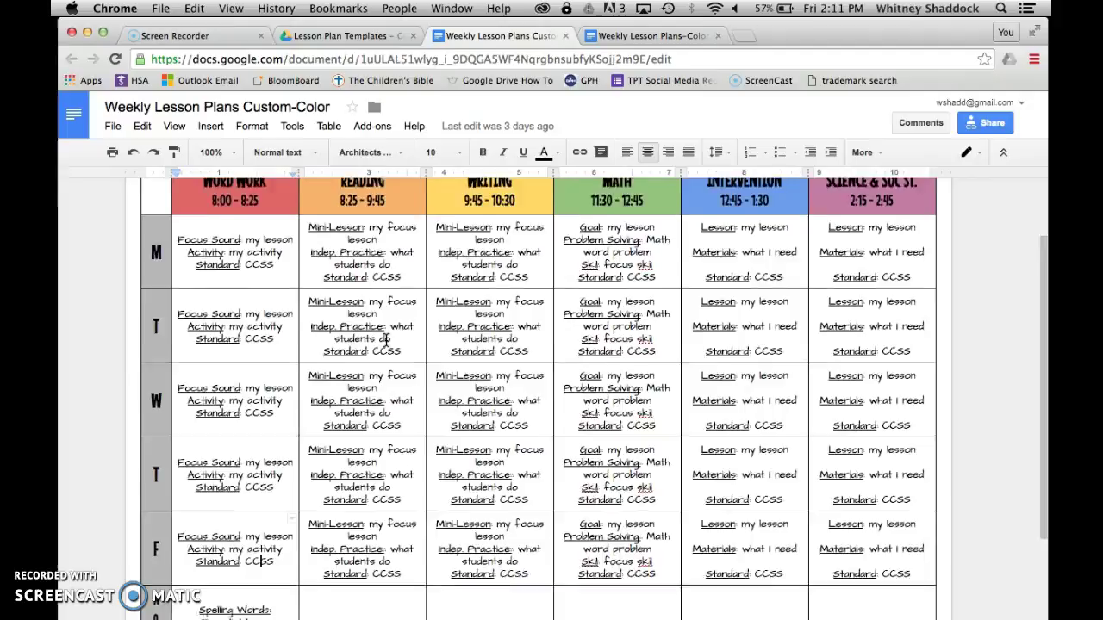
{"action": "scroll", "coordinate": [385, 342], "scroll_direction": "up", "scroll_amount": 2}
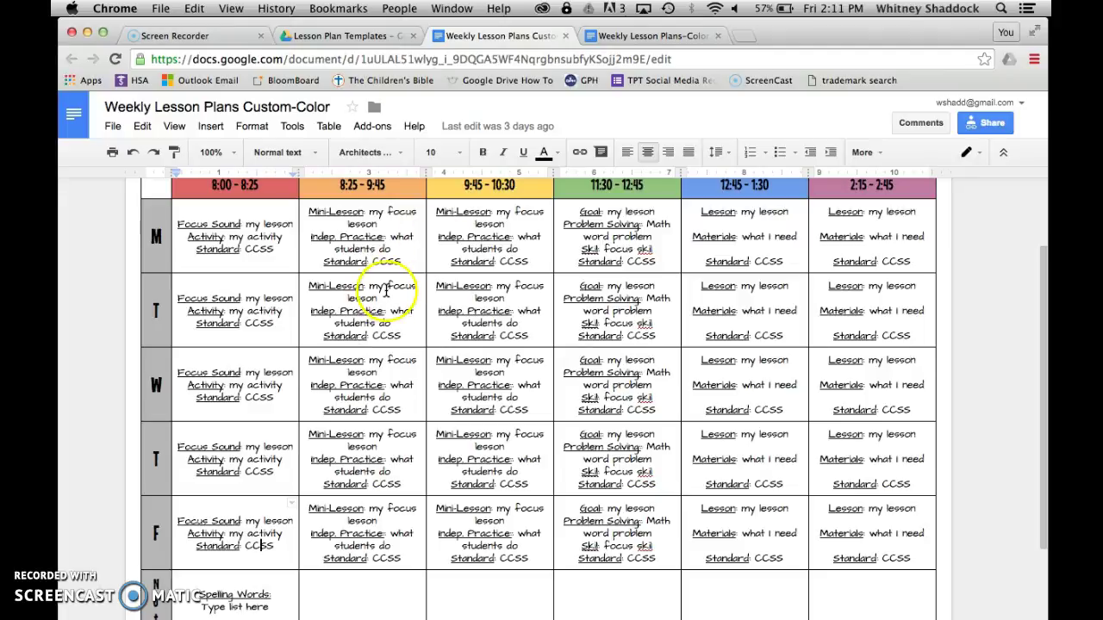
{"action": "scroll", "coordinate": [399, 299], "scroll_direction": "up", "scroll_amount": 2}
{"action": "scroll", "coordinate": [399, 299], "scroll_direction": "up", "scroll_amount": 1}
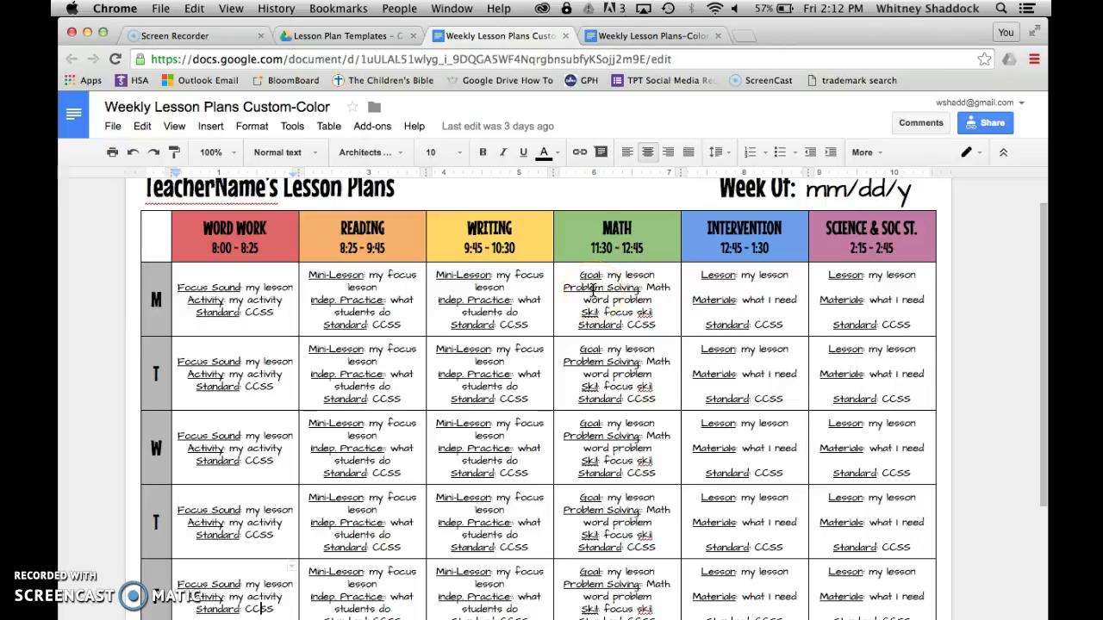
{"action": "left_click", "coordinate": [635, 312]}
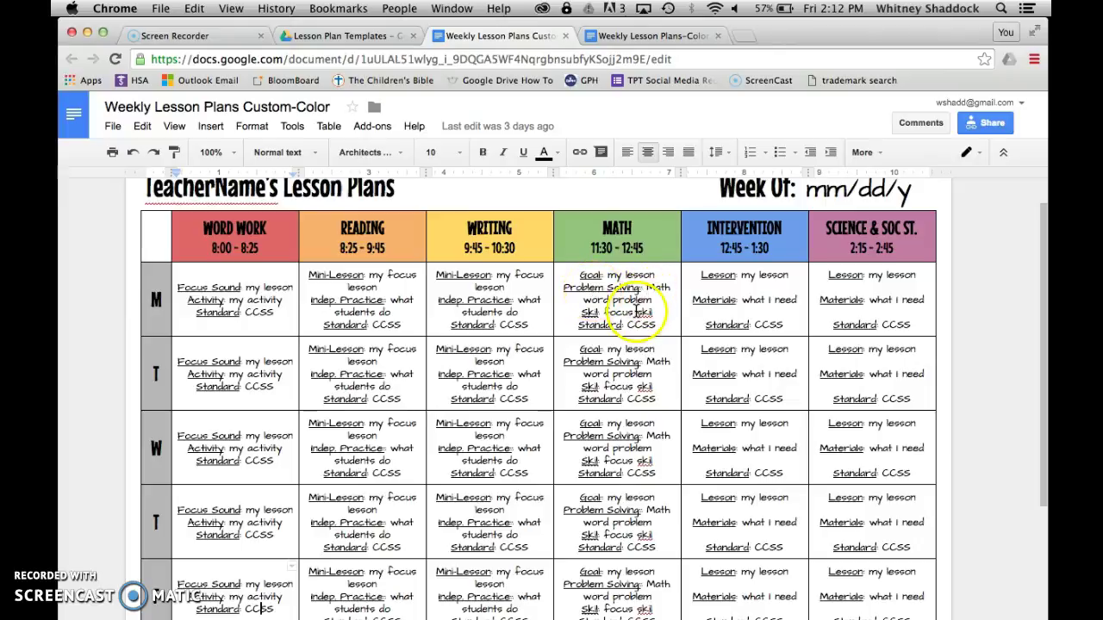
{"action": "left_click", "coordinate": [645, 313]}
{"action": "left_click", "coordinate": [644, 282]}
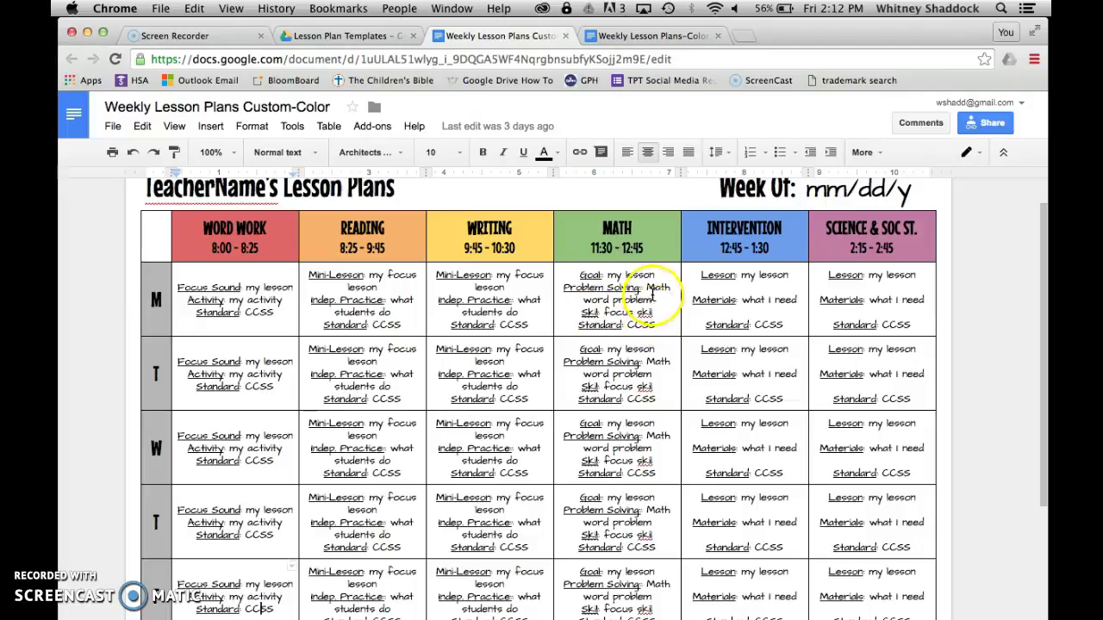
{"action": "left_click", "coordinate": [637, 325]}
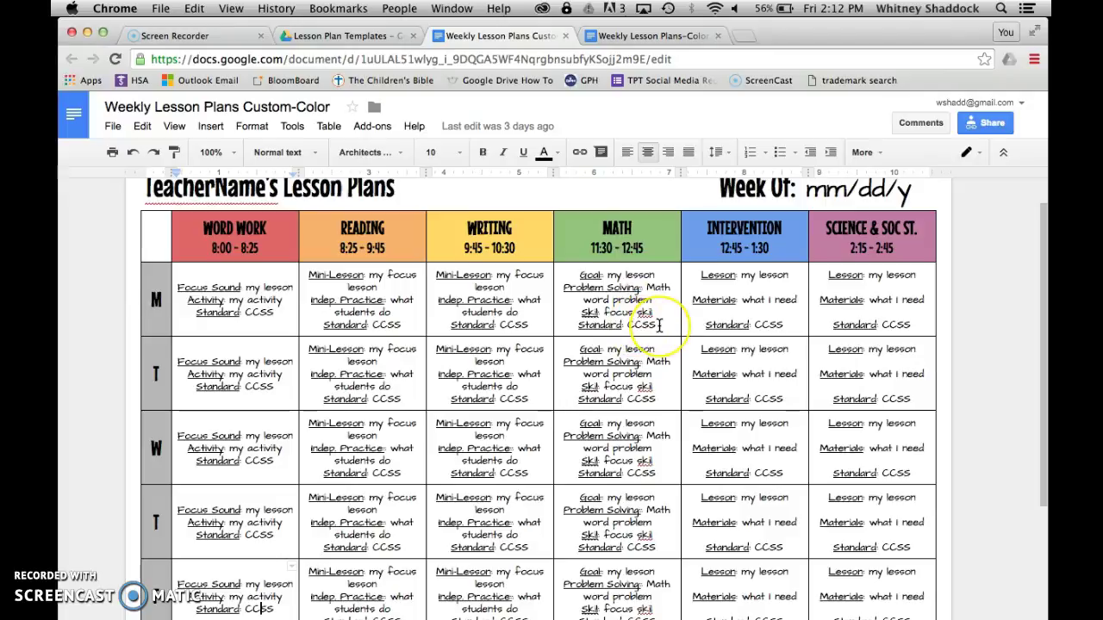
{"action": "left_click", "coordinate": [687, 303]}
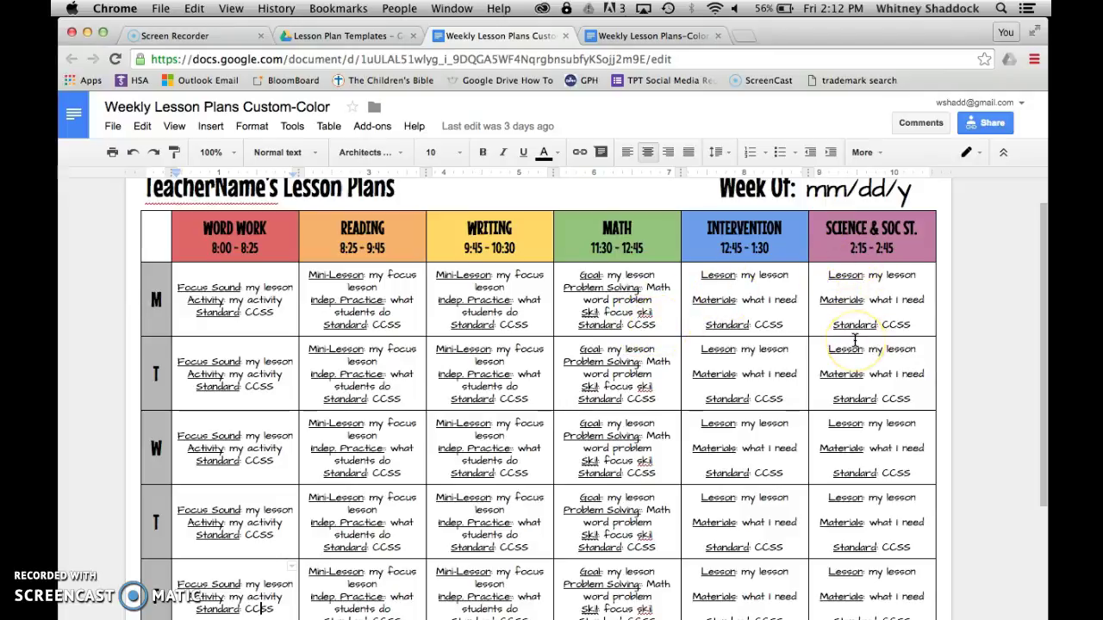
{"action": "scroll", "coordinate": [448, 457], "scroll_direction": "down", "scroll_amount": 3}
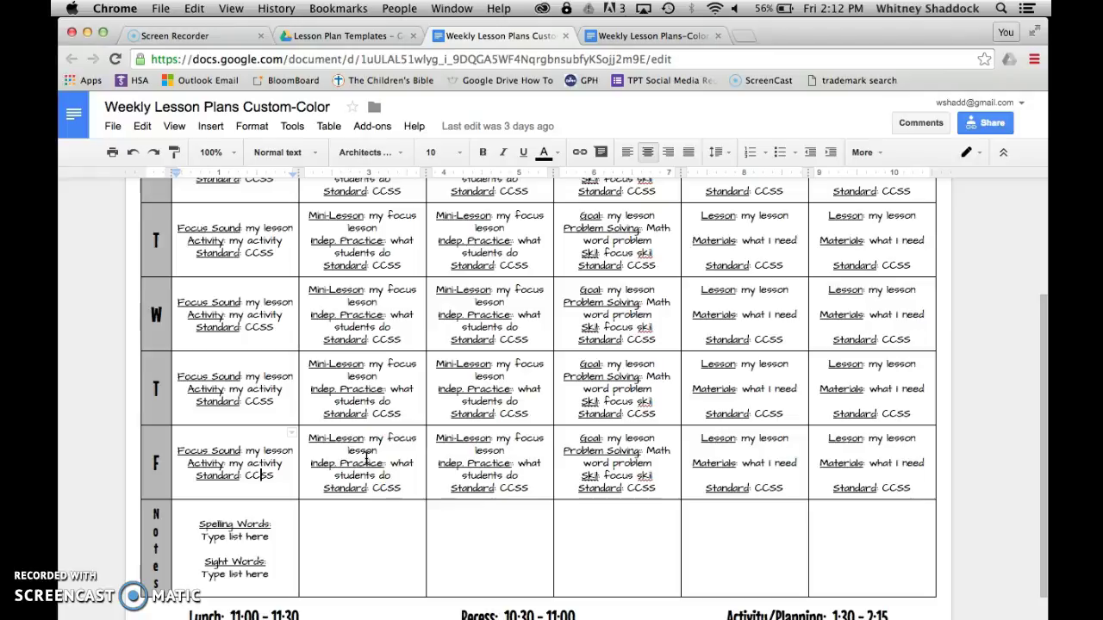
{"action": "scroll", "coordinate": [366, 456], "scroll_direction": "down", "scroll_amount": 1}
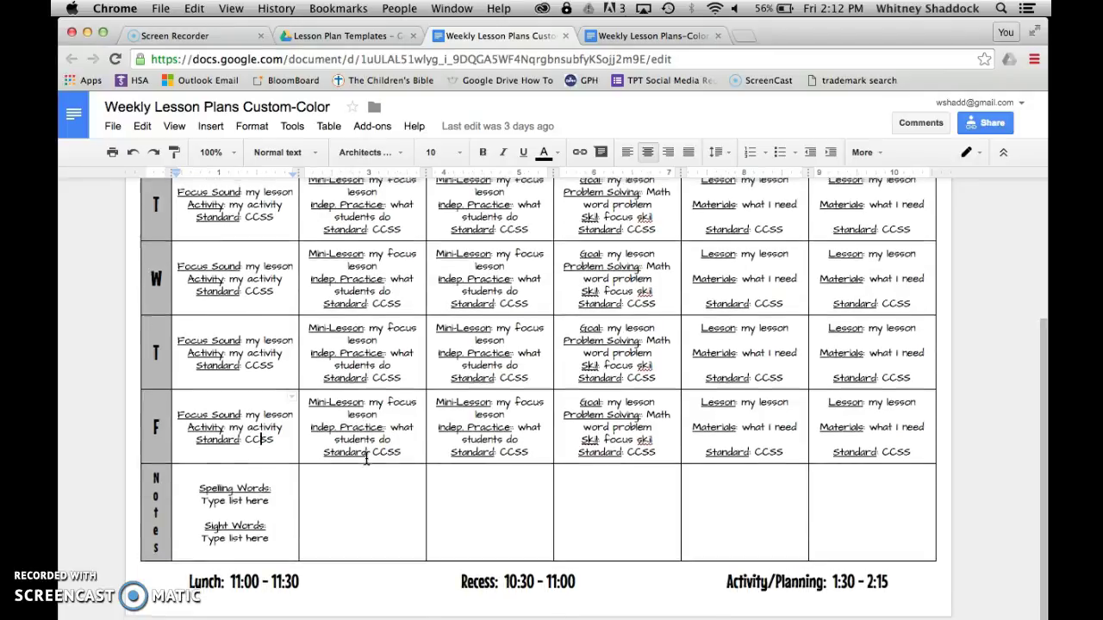
{"action": "scroll", "coordinate": [366, 460], "scroll_direction": "up", "scroll_amount": 5}
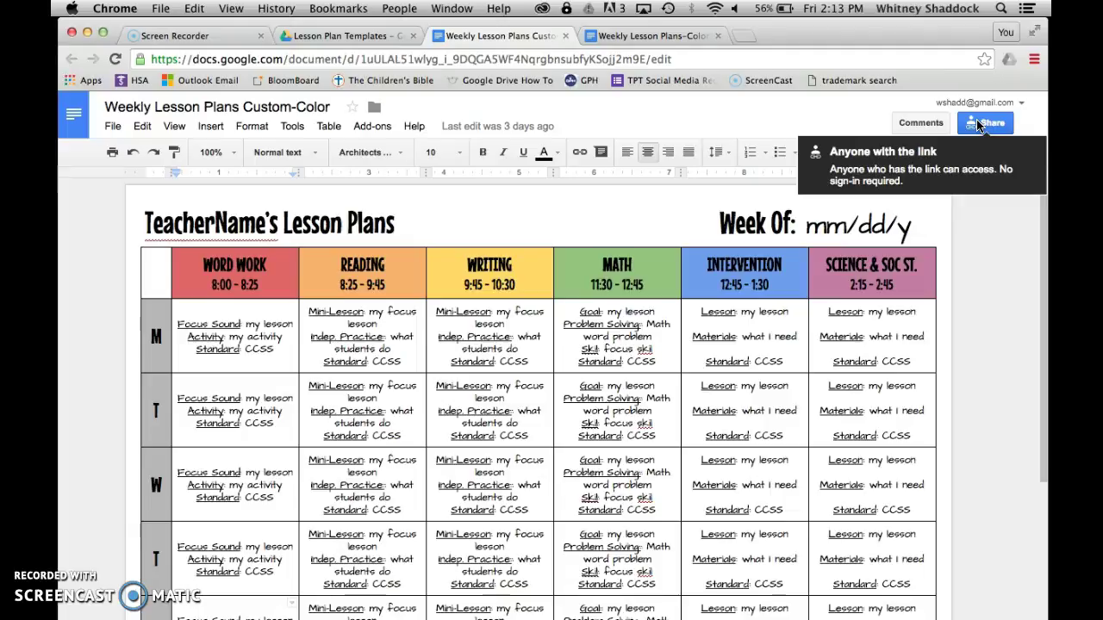
Share the template so people invited get 'Can view' access instead of edit rights
{"action": "left_click", "coordinate": [743, 198]}
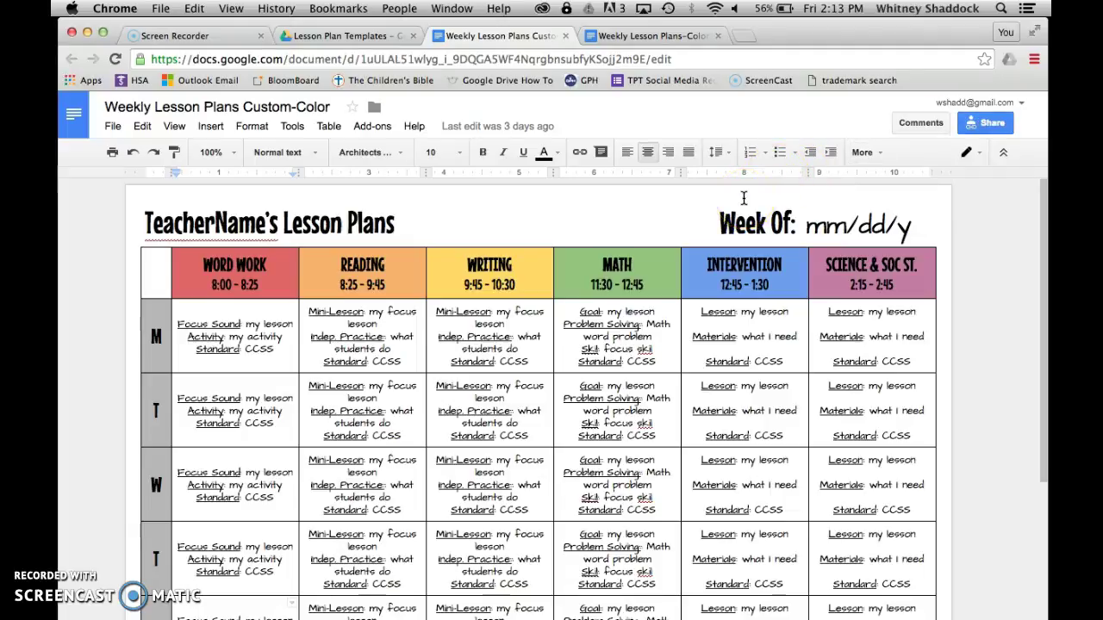
{"action": "left_click", "coordinate": [990, 124]}
{"action": "left_click", "coordinate": [459, 320]}
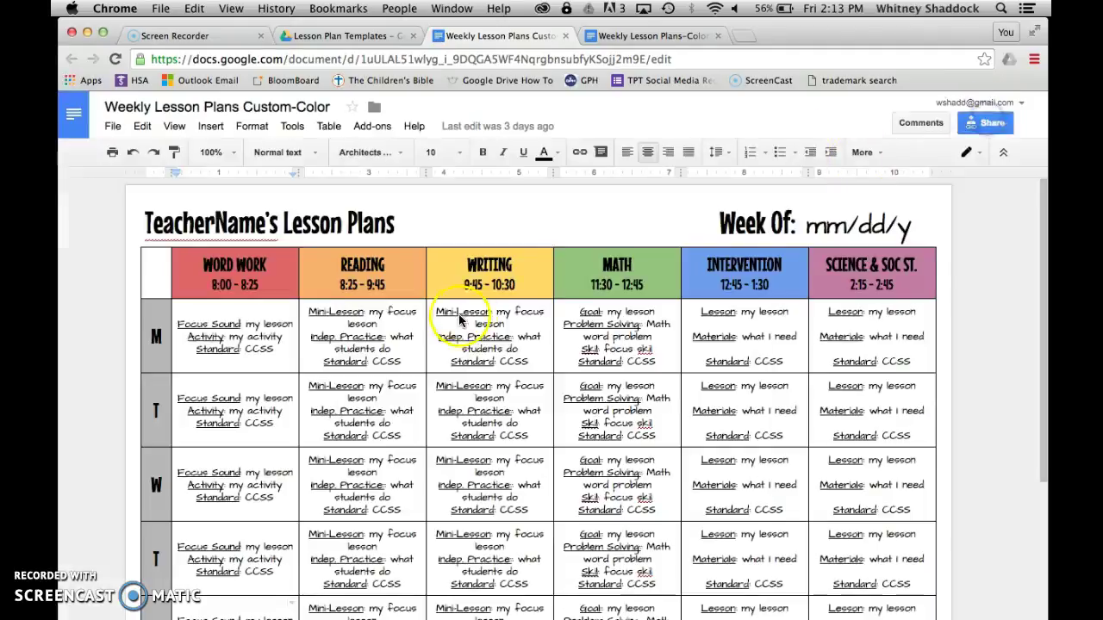
{"action": "left_click", "coordinate": [435, 416]}
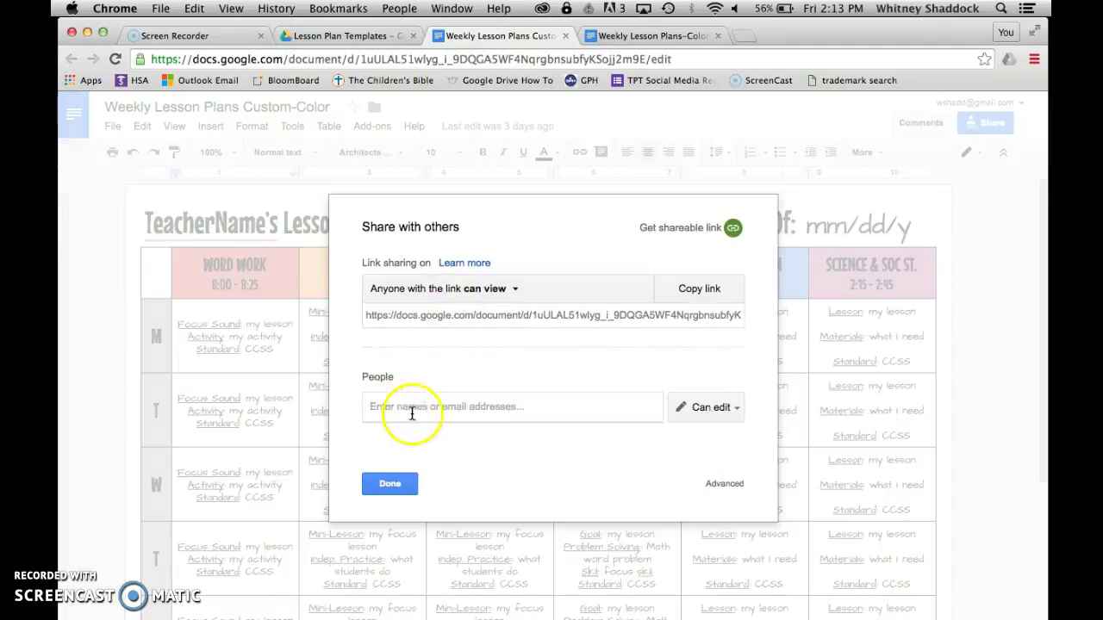
{"action": "left_click", "coordinate": [723, 408]}
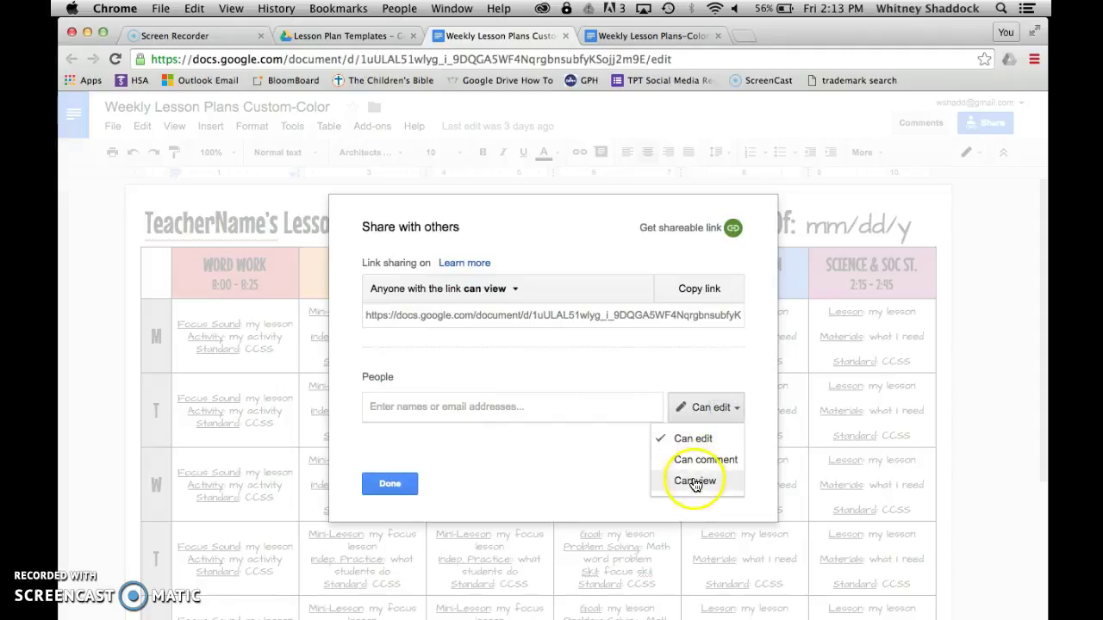
{"action": "left_click", "coordinate": [694, 482]}
{"action": "left_click", "coordinate": [707, 410]}
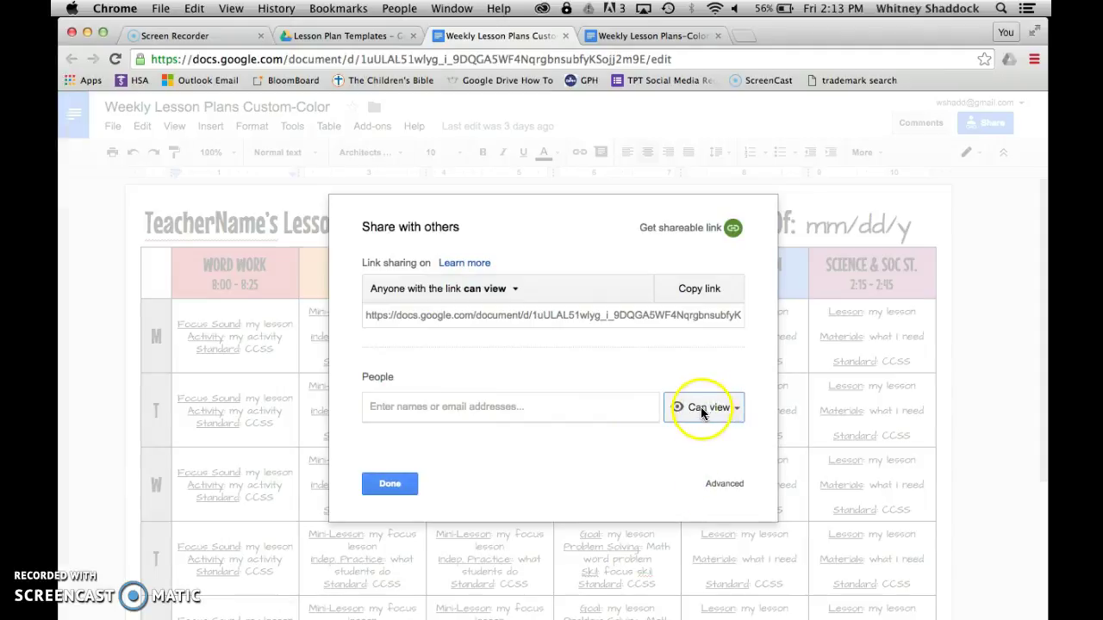
{"action": "left_click", "coordinate": [695, 480]}
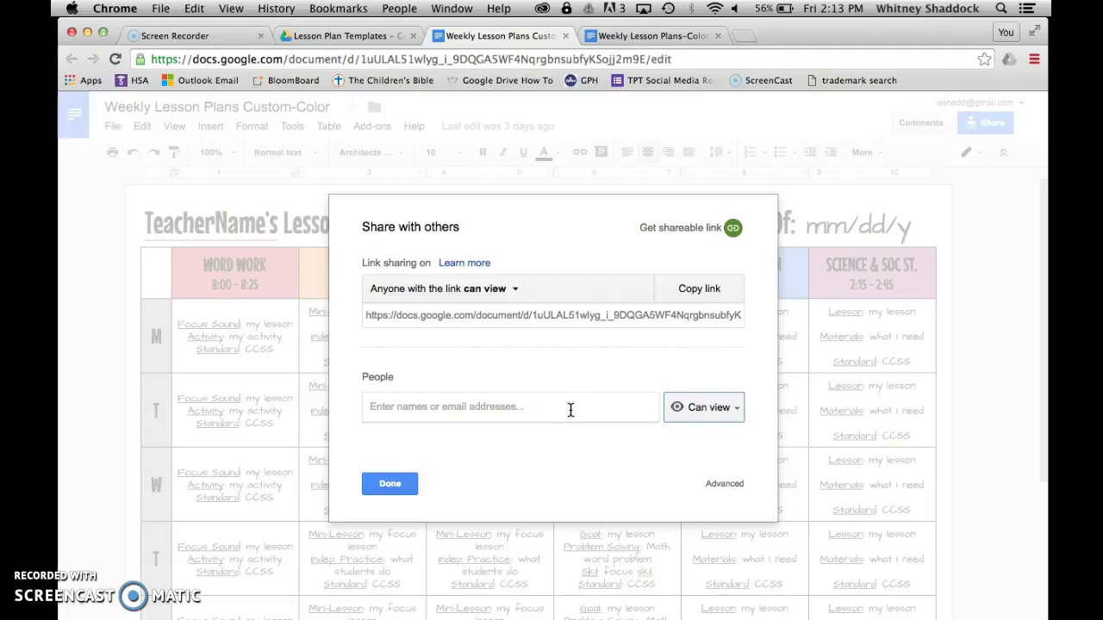
{"action": "left_click", "coordinate": [428, 411]}
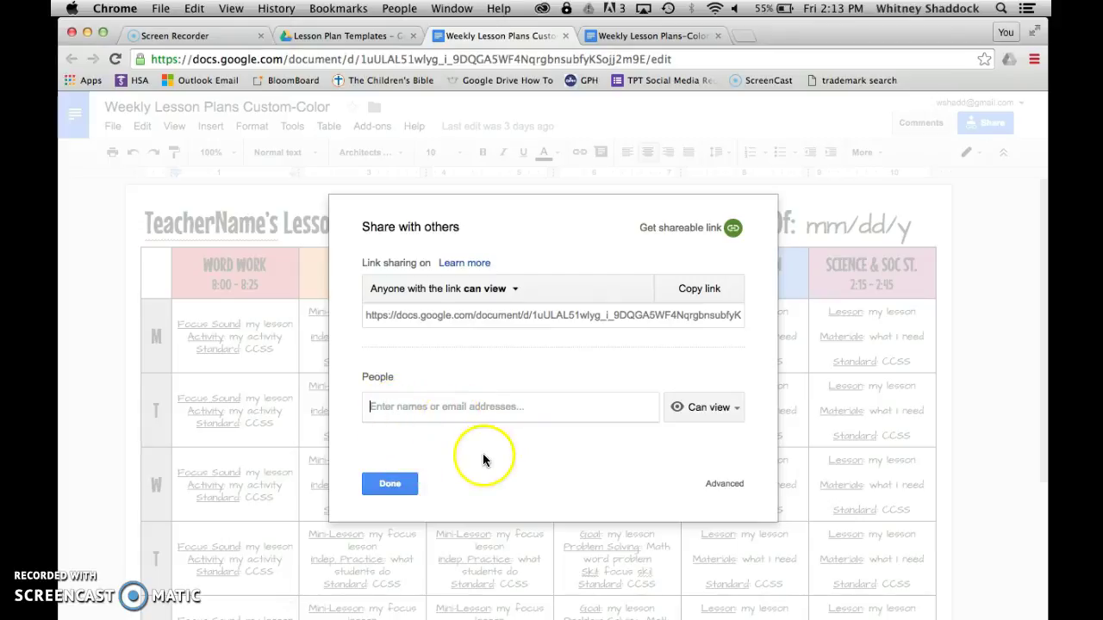
{"action": "left_click", "coordinate": [390, 485]}
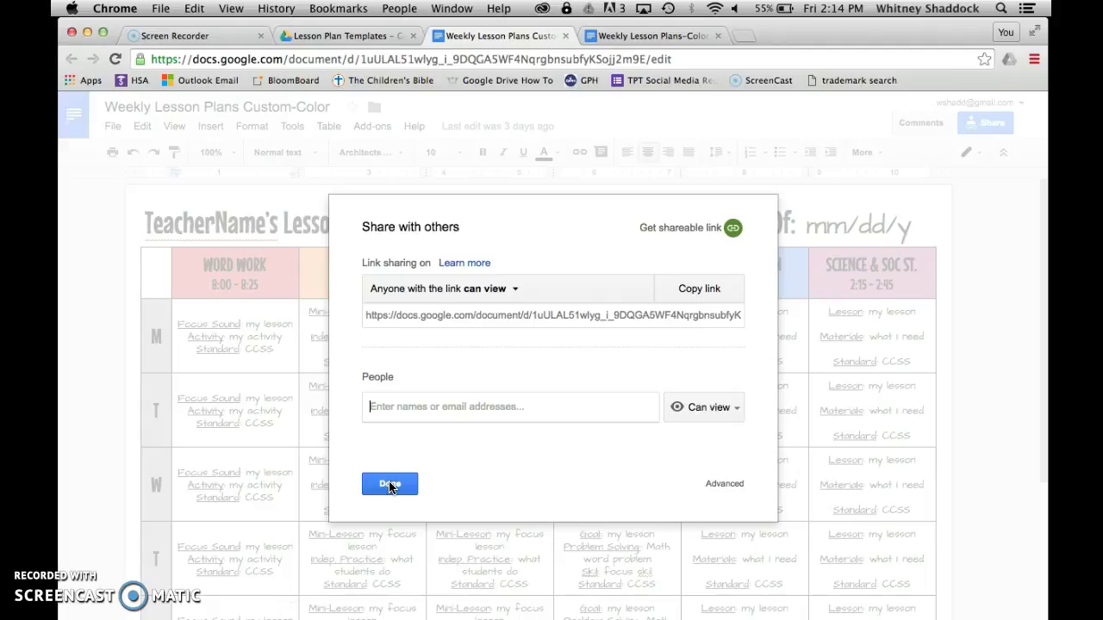
Close the Share with others dialog and scroll through the Custom-Color template to review it
{"action": "left_click", "coordinate": [391, 485]}
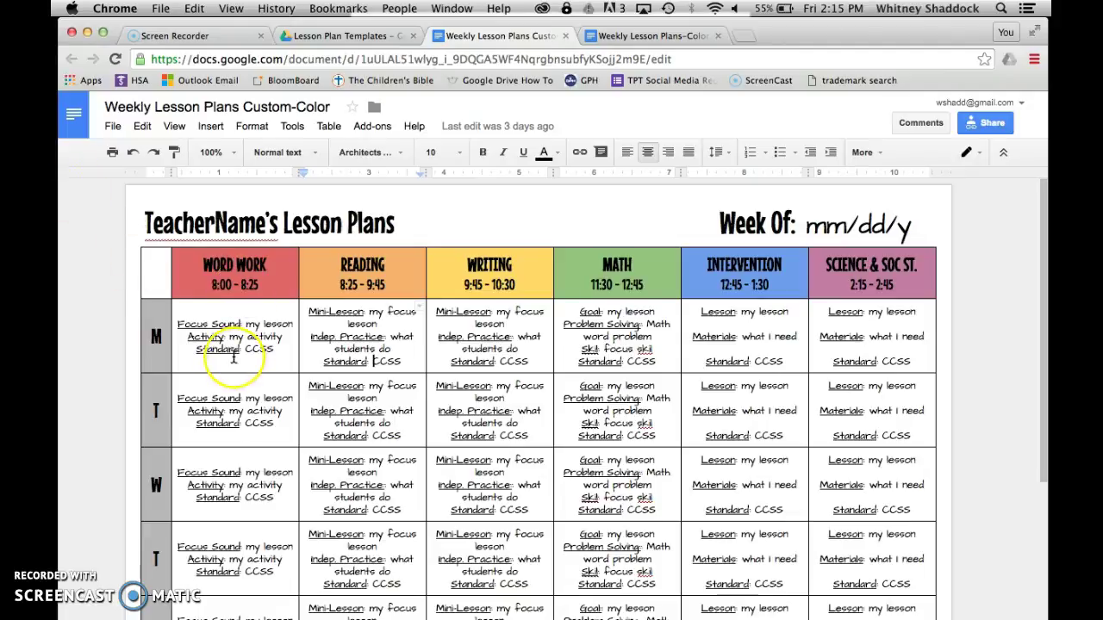
{"action": "scroll", "coordinate": [235, 353], "scroll_direction": "down", "scroll_amount": 5}
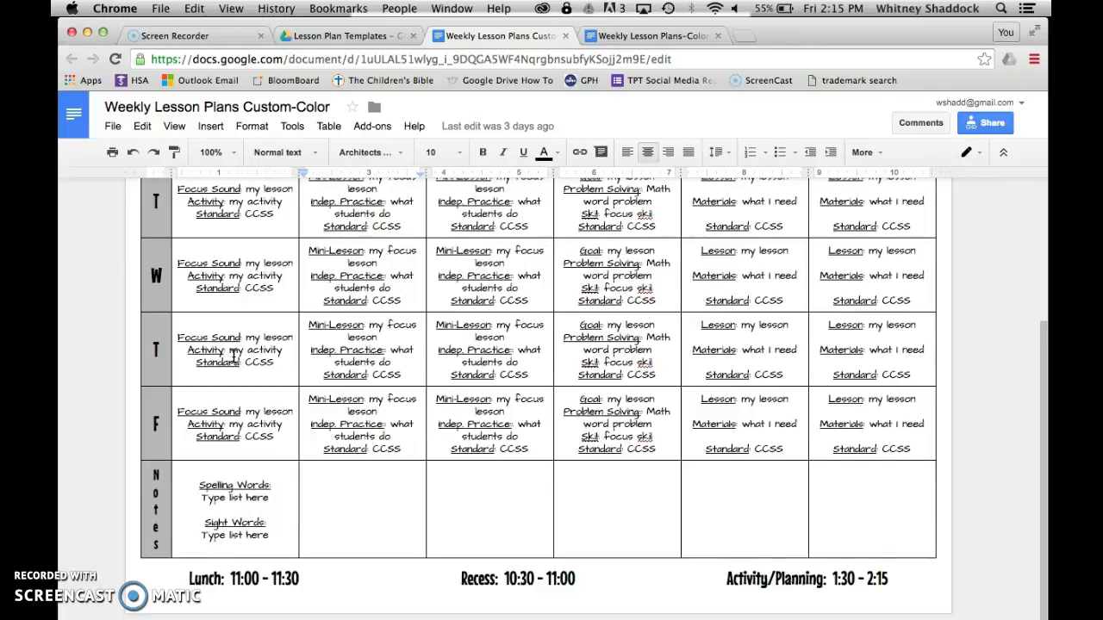
{"action": "scroll", "coordinate": [235, 353], "scroll_direction": "up", "scroll_amount": 5}
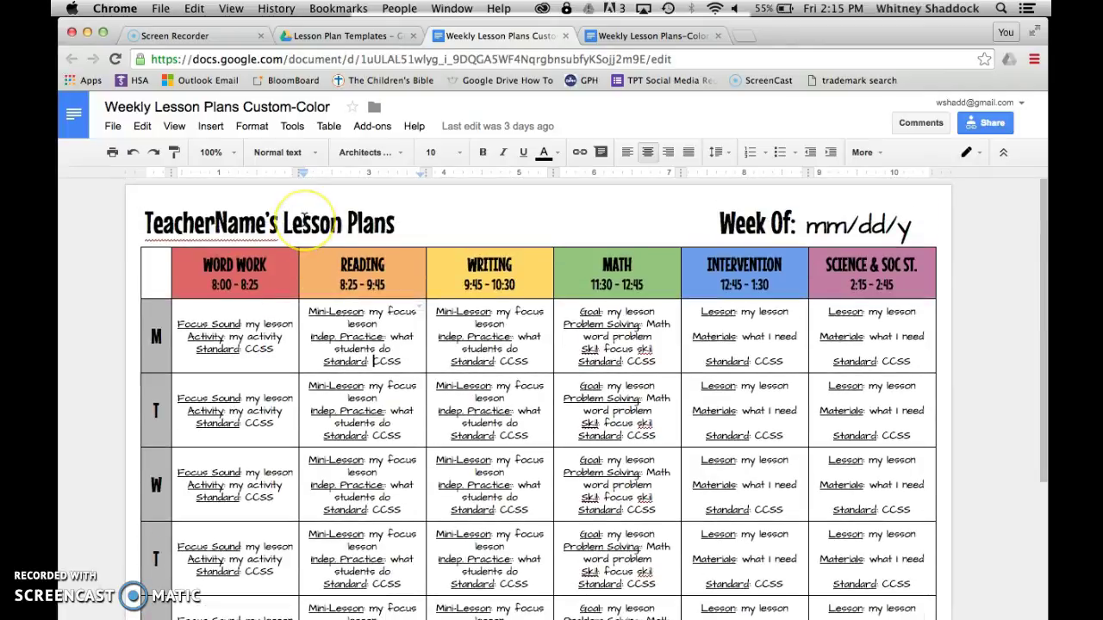